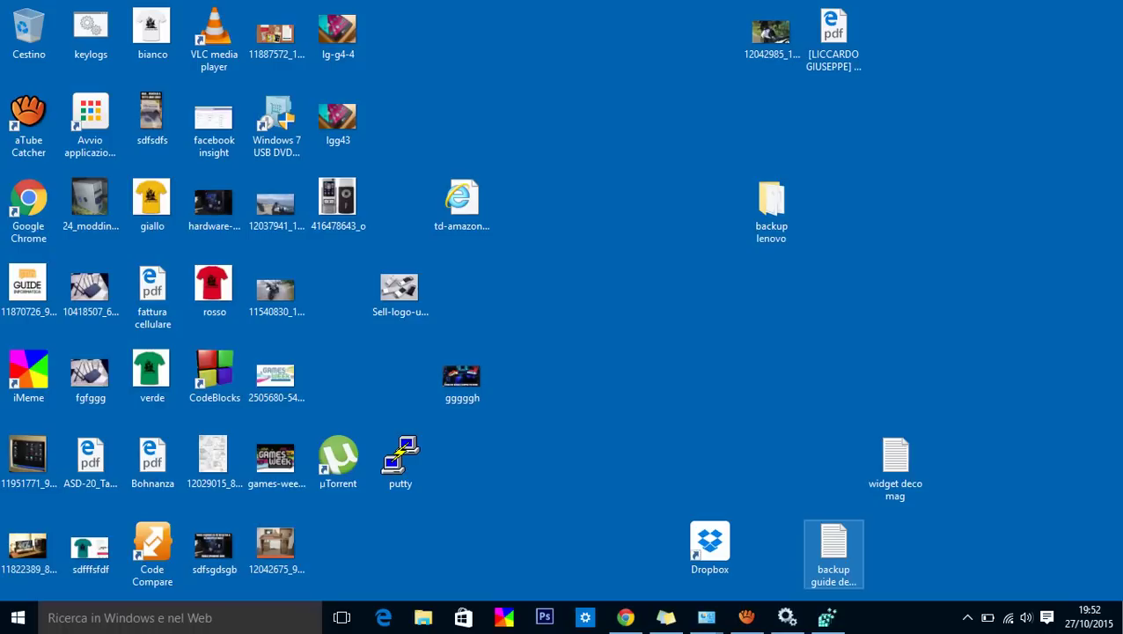
Step: Open the Servizi console through a system search for "servizi" and widen the Nome column to fit the full service names
click(17, 617)
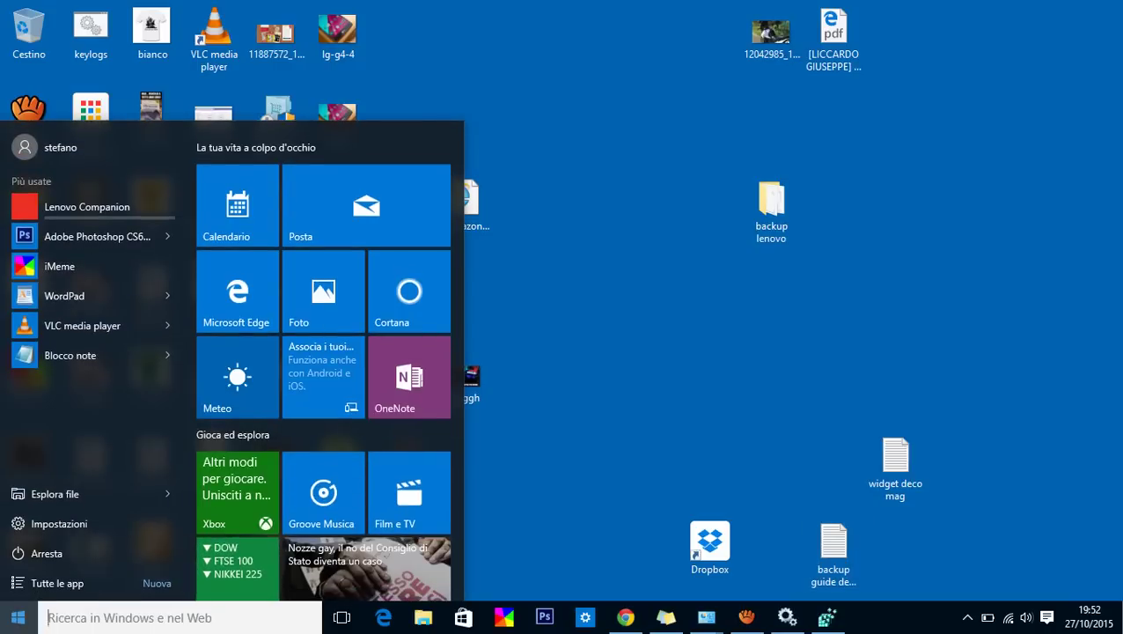
text(ser)
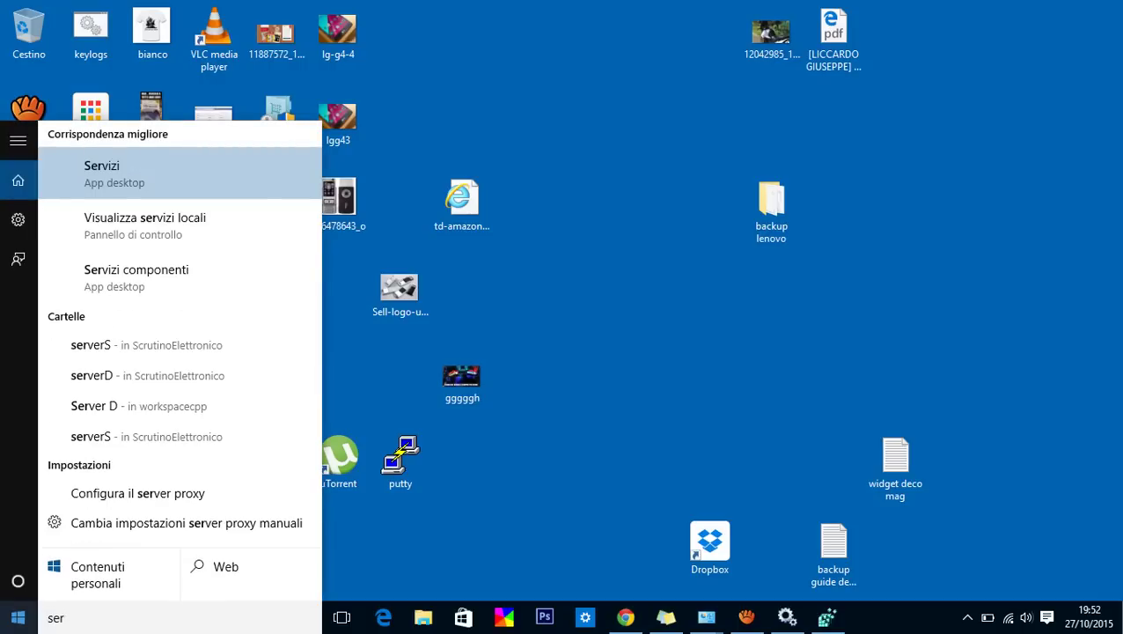
text(vizi)
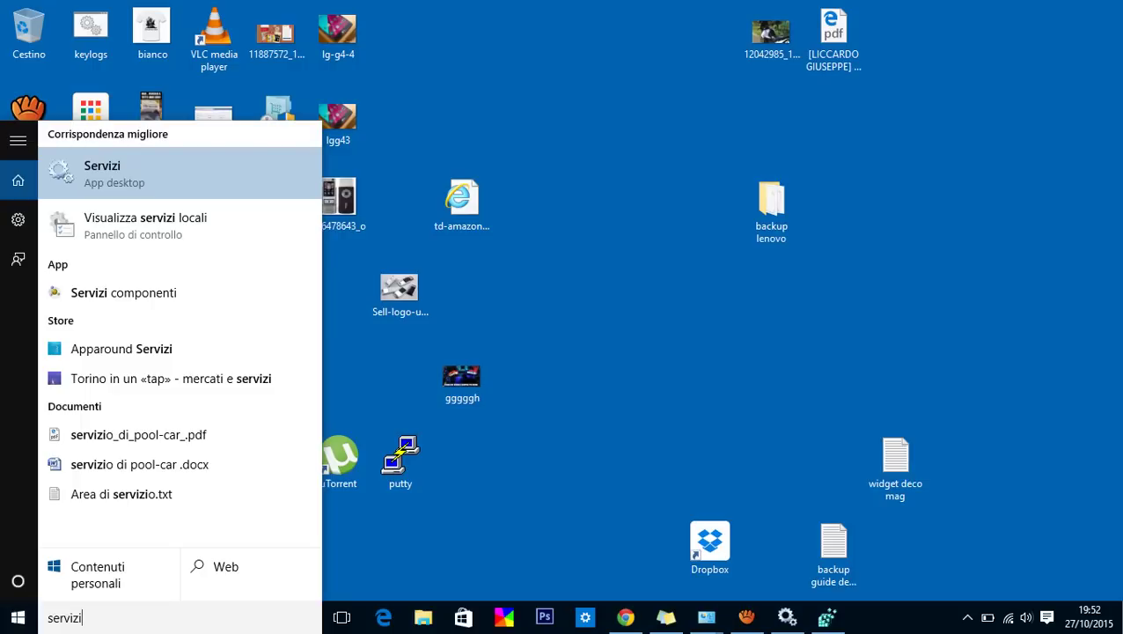
key(Return)
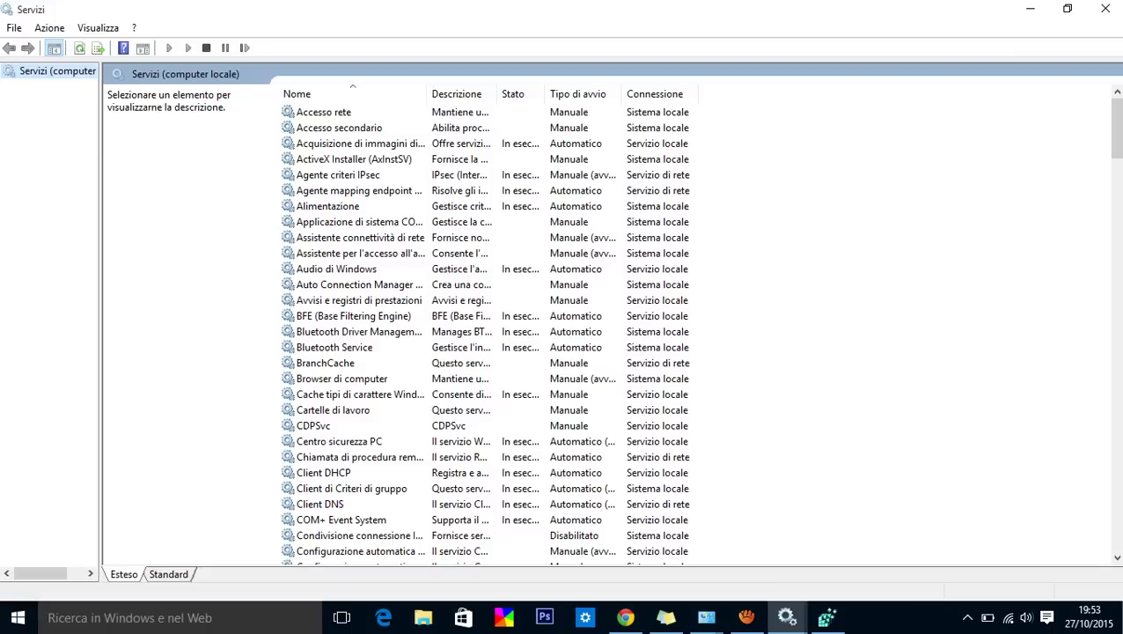
double_click(427, 93)
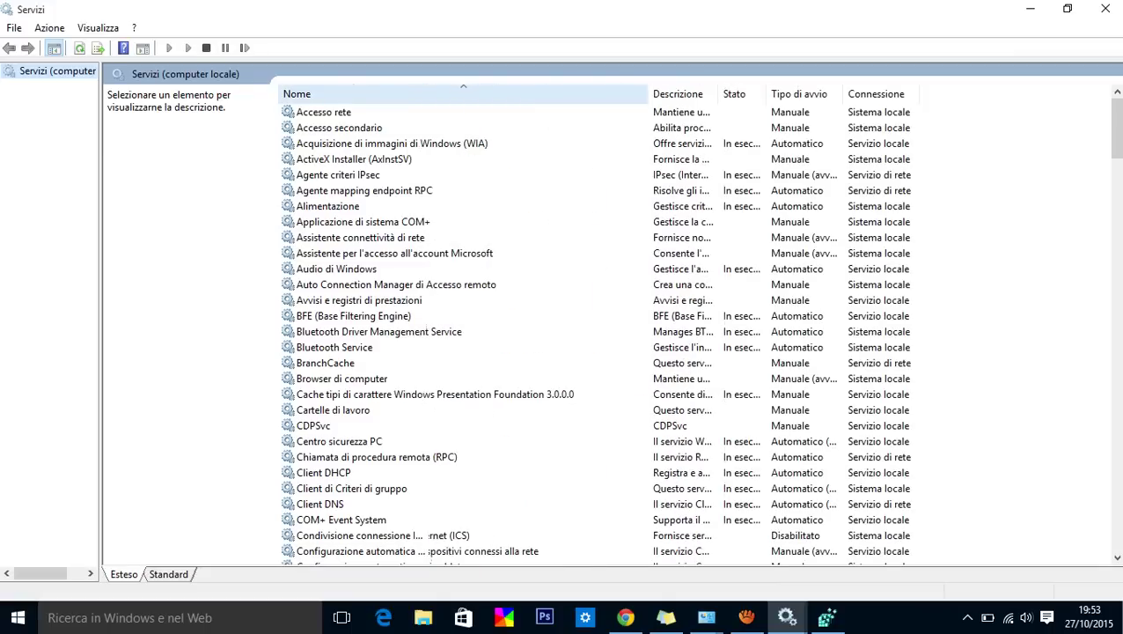
Step: View the startup type options in the properties of Servizio trasferimento intelligente in background, and leave without applying changes
drag(1115, 128, 1115, 474)
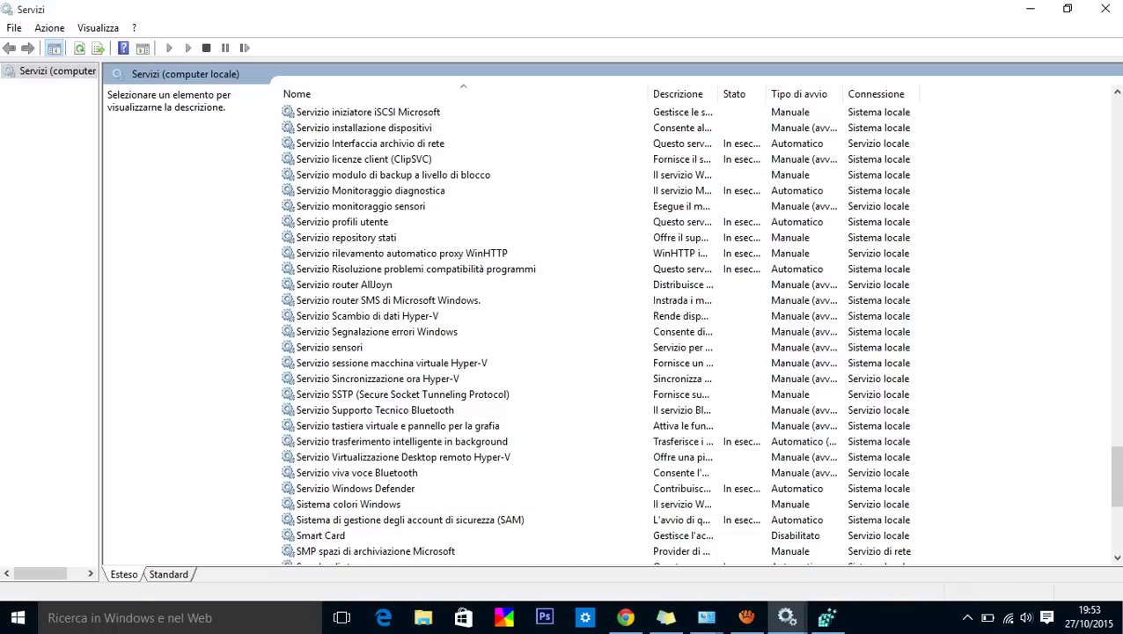
click(401, 441)
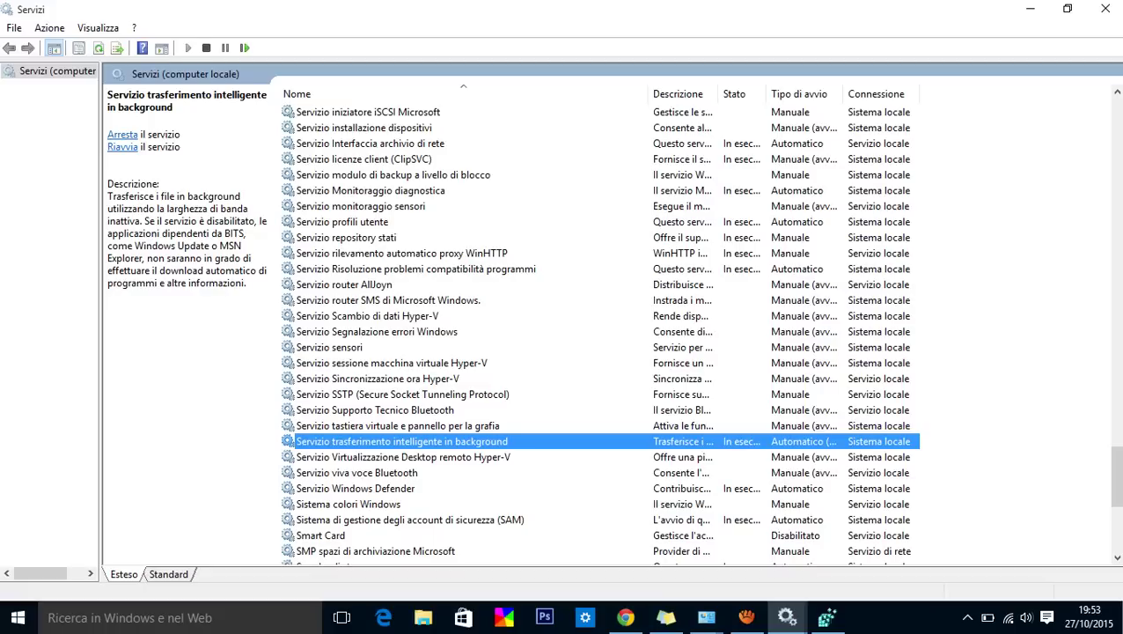
right_click(318, 440)
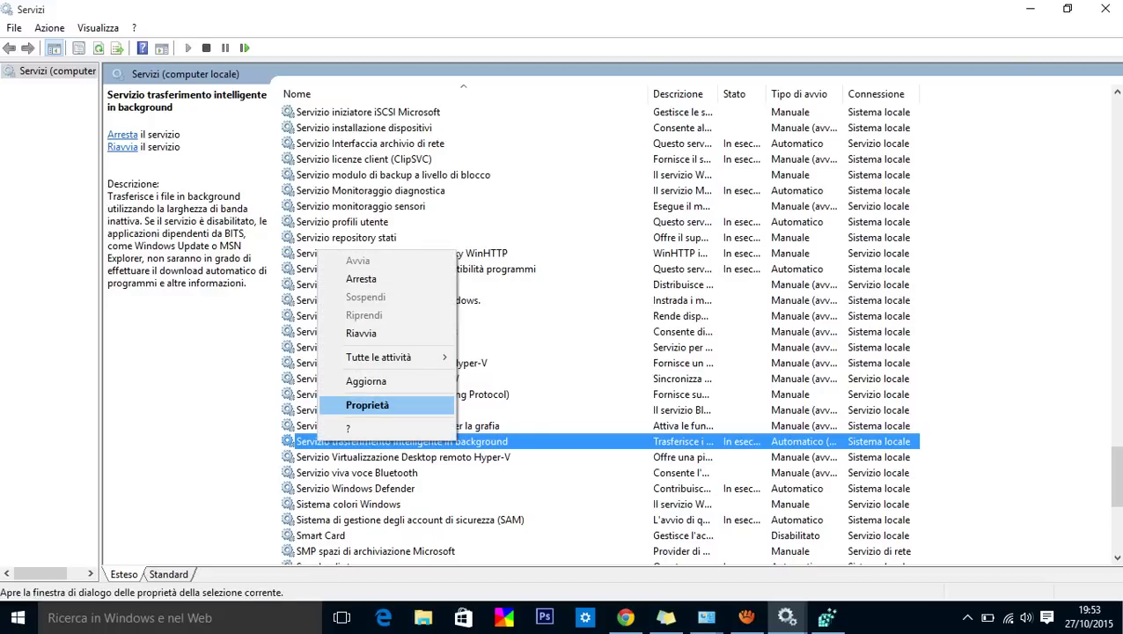
key(Return)
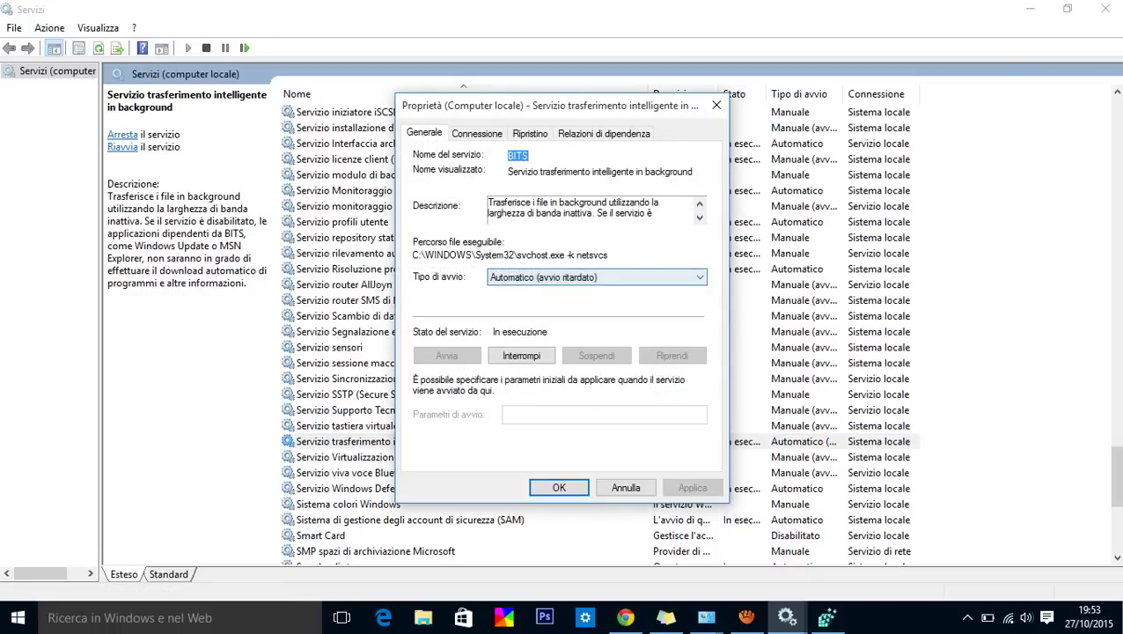
click(597, 277)
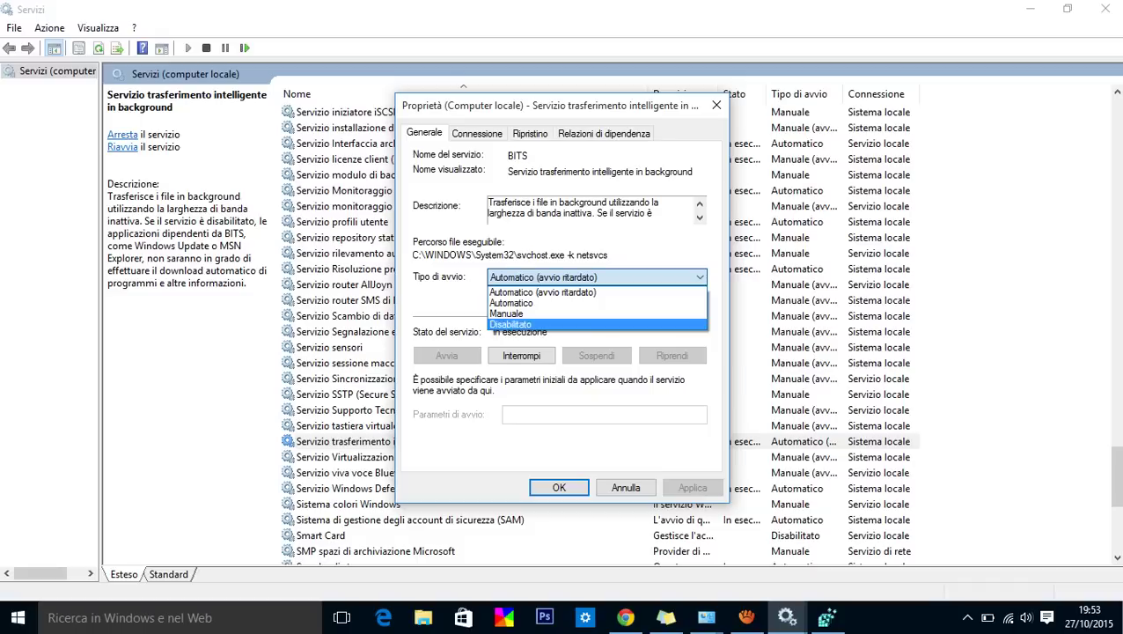
key(Escape)
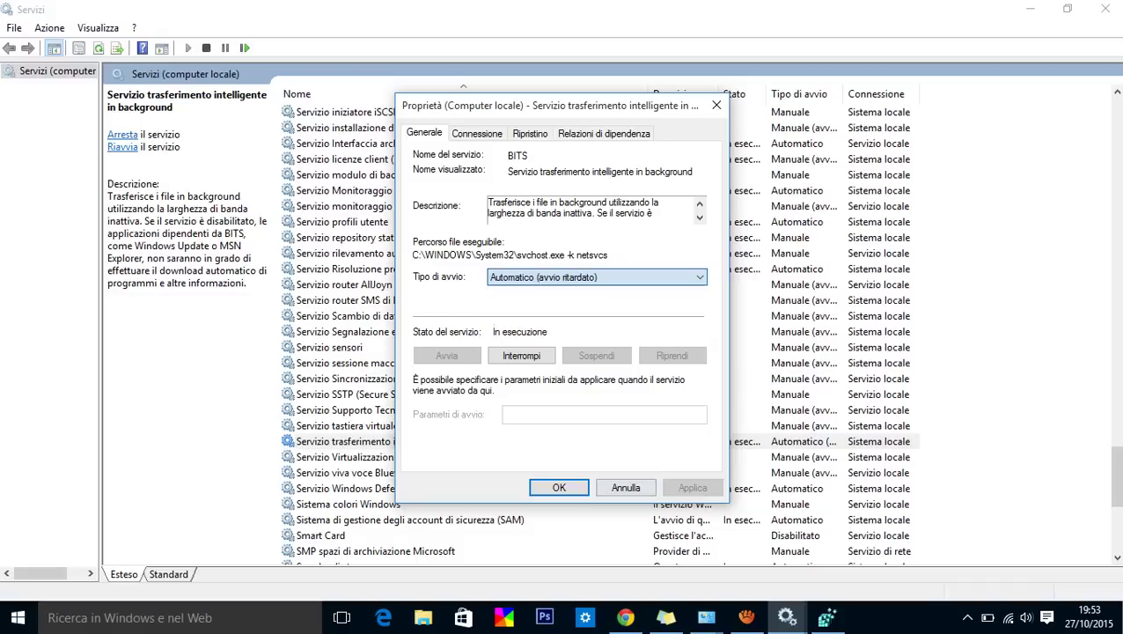
click(626, 487)
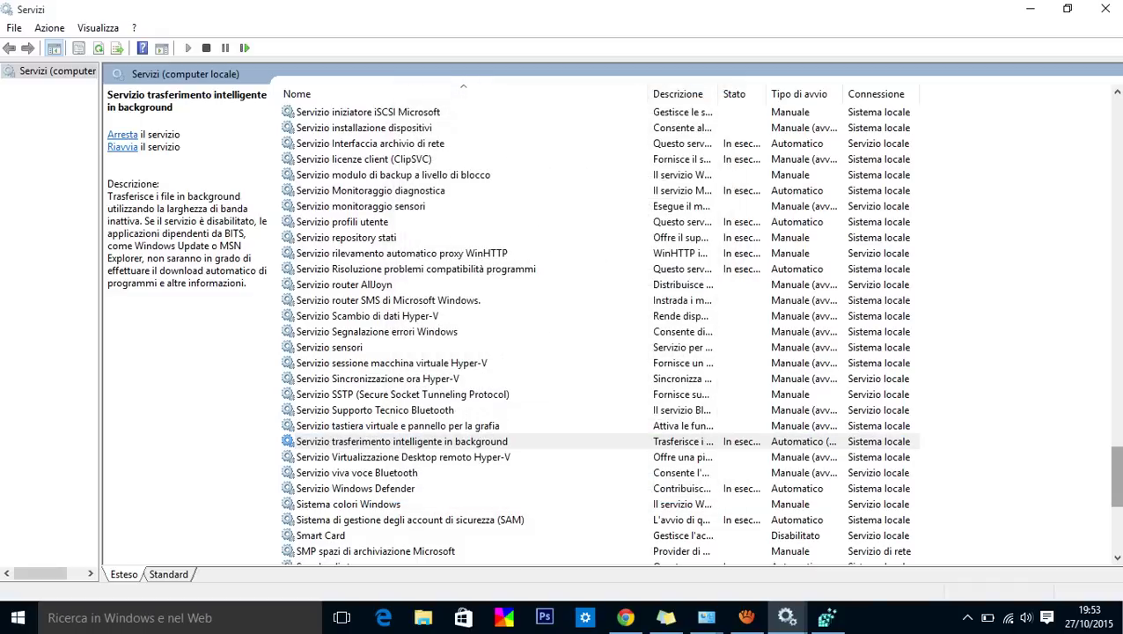
Step: Select the Windows Search service in the services list
drag(1116, 477, 1116, 520)
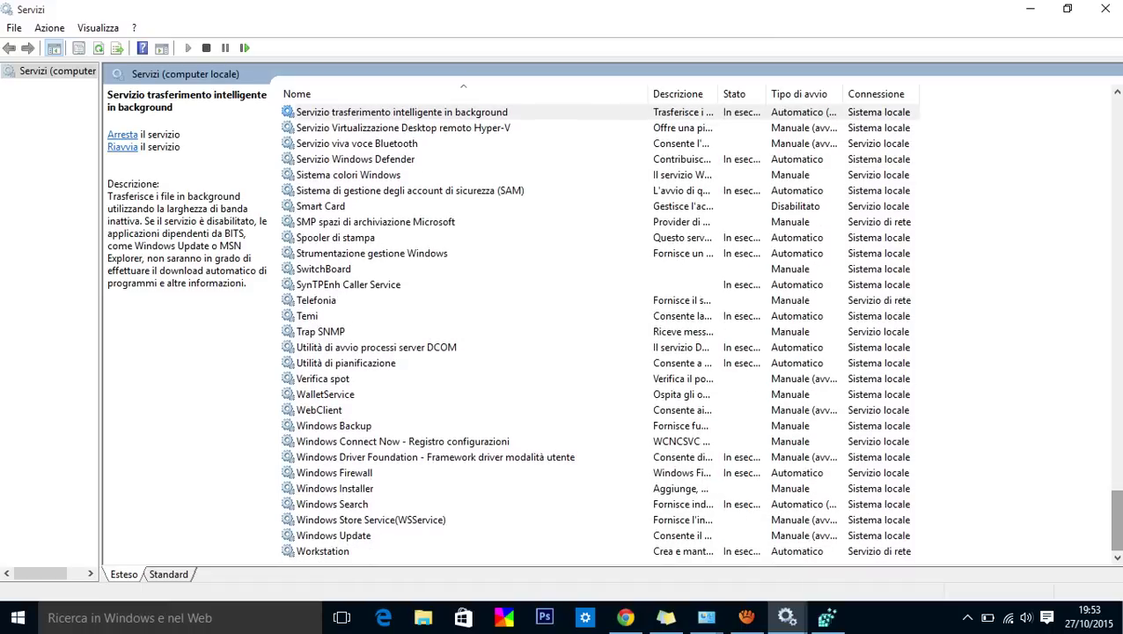
click(332, 504)
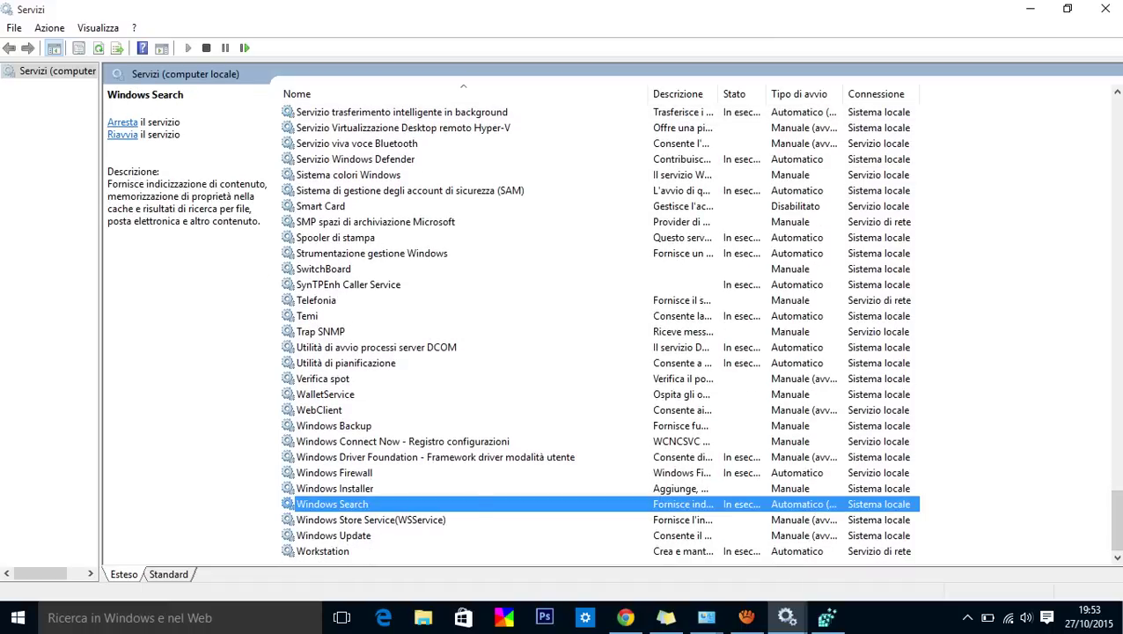
right_click(342, 506)
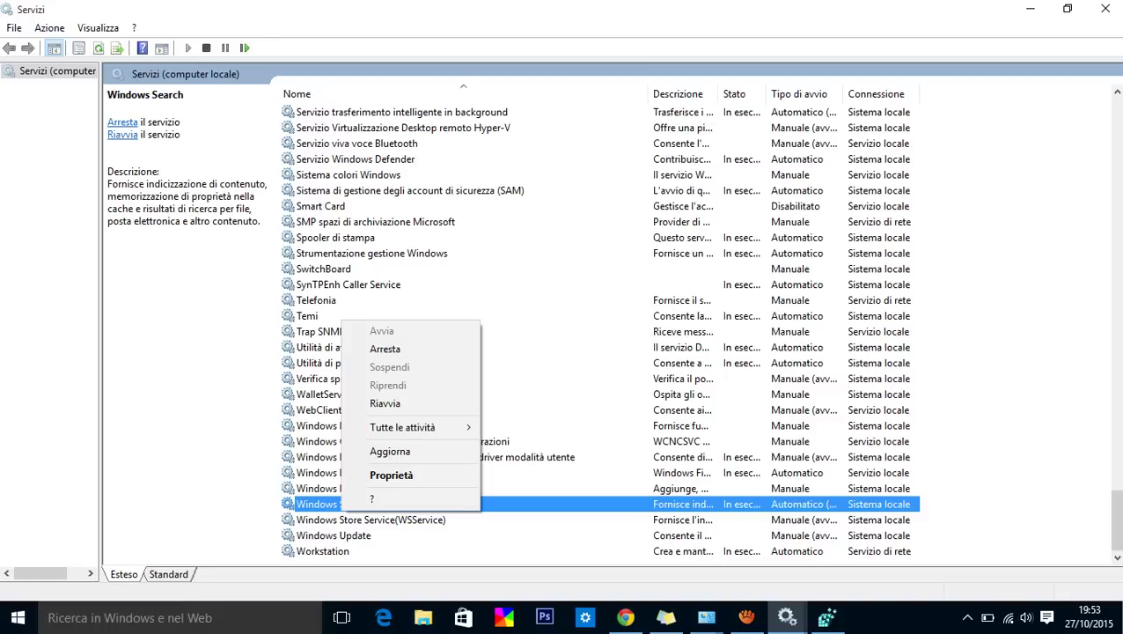
key(super)
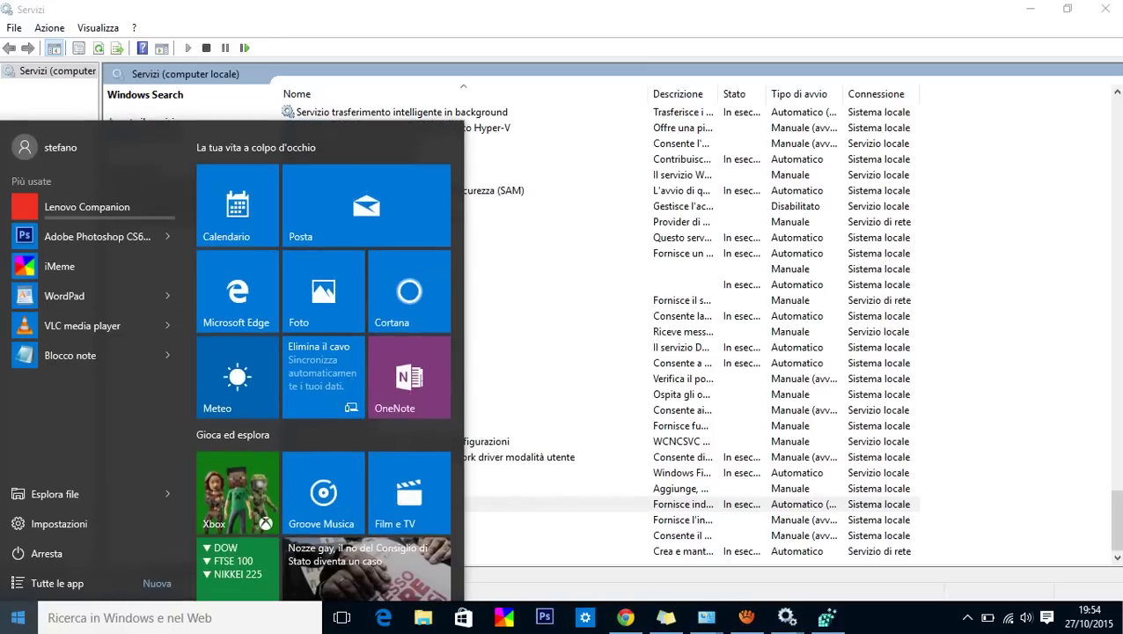
key(Escape)
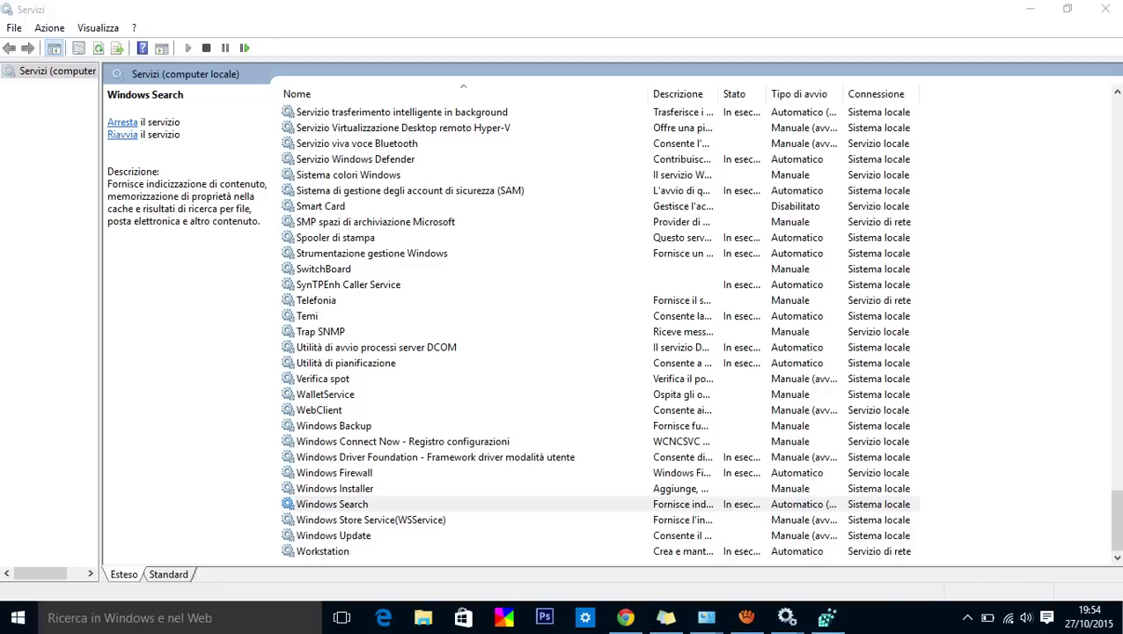
Step: View the startup type options up to Disabilitato in the Windows Search properties, cancel without changes and close the services console
click(300, 503)
right_click(298, 500)
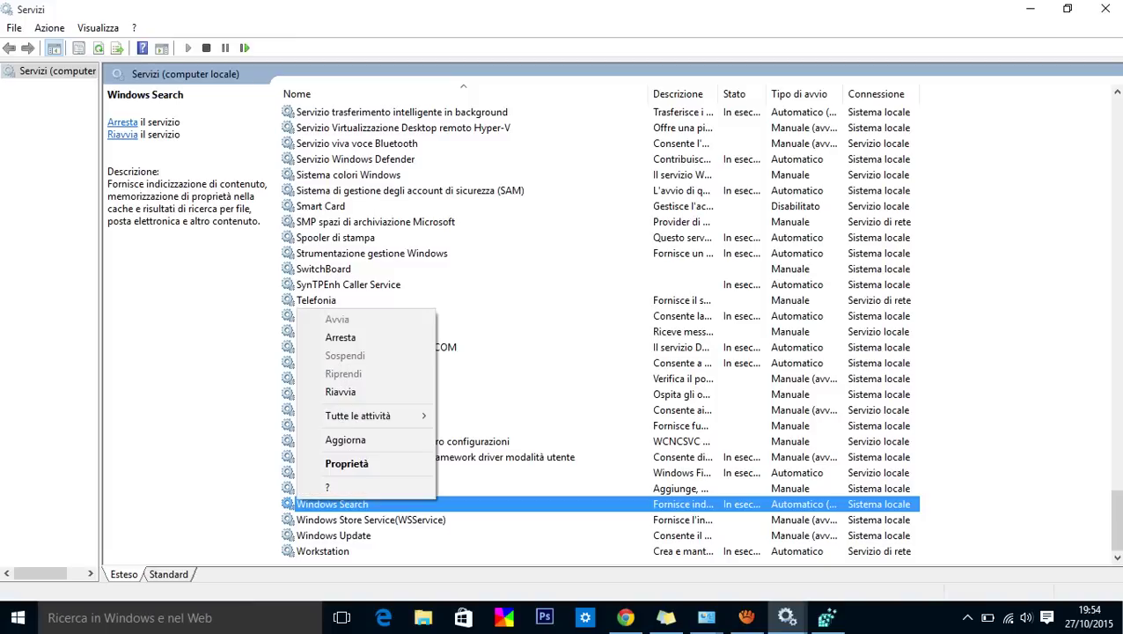
key(Return)
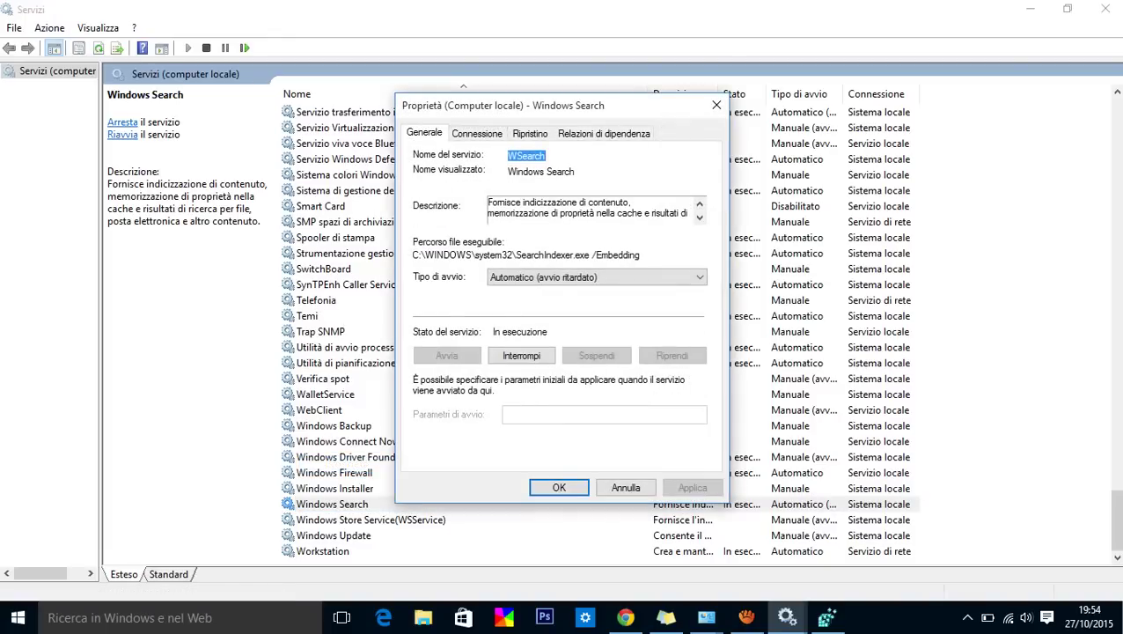
click(597, 277)
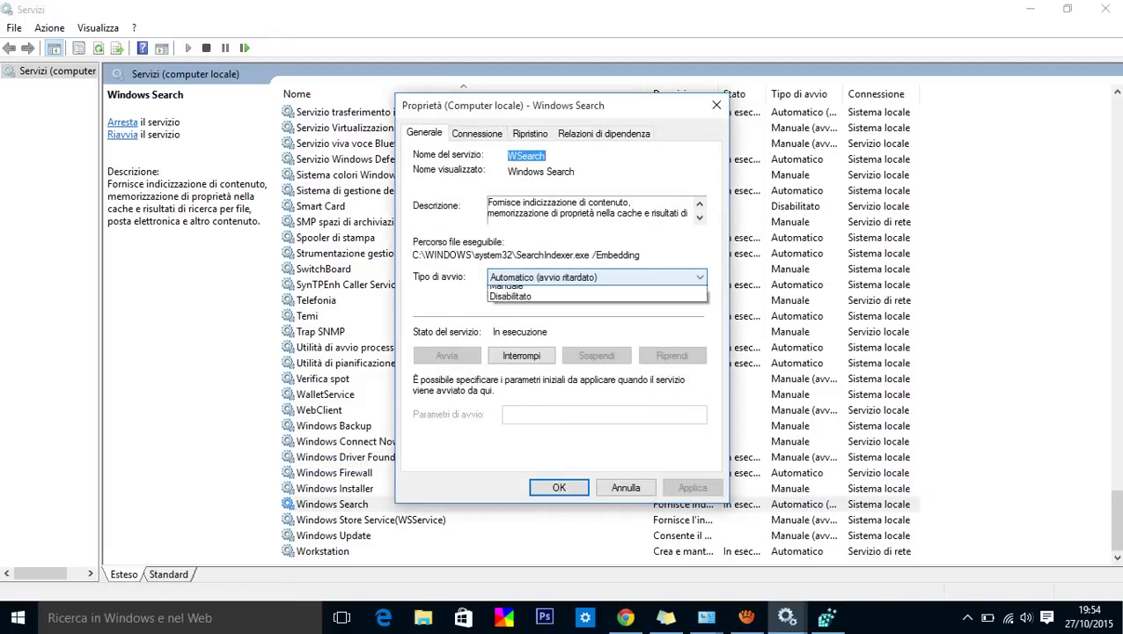
key(Down)
key(Down)
key(Down)
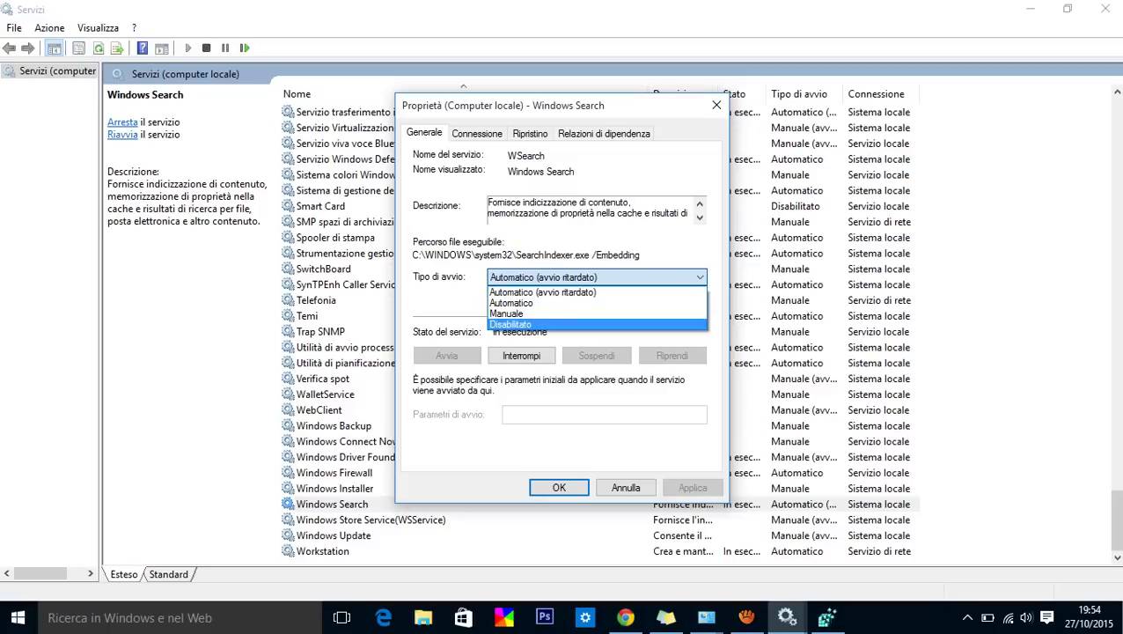
key(Escape)
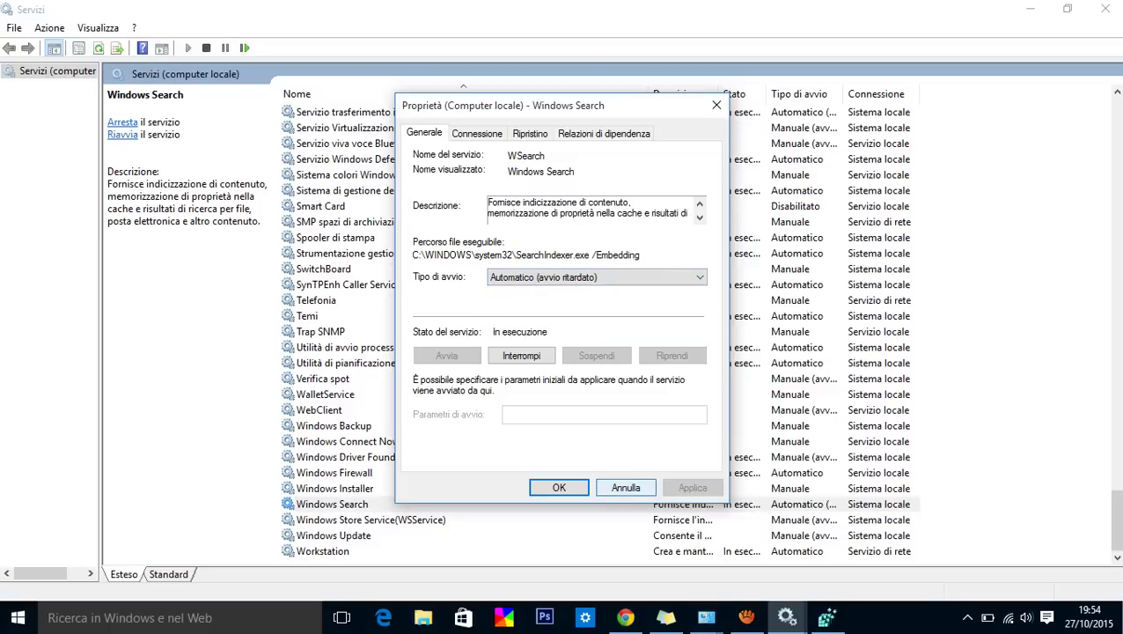
key(Escape)
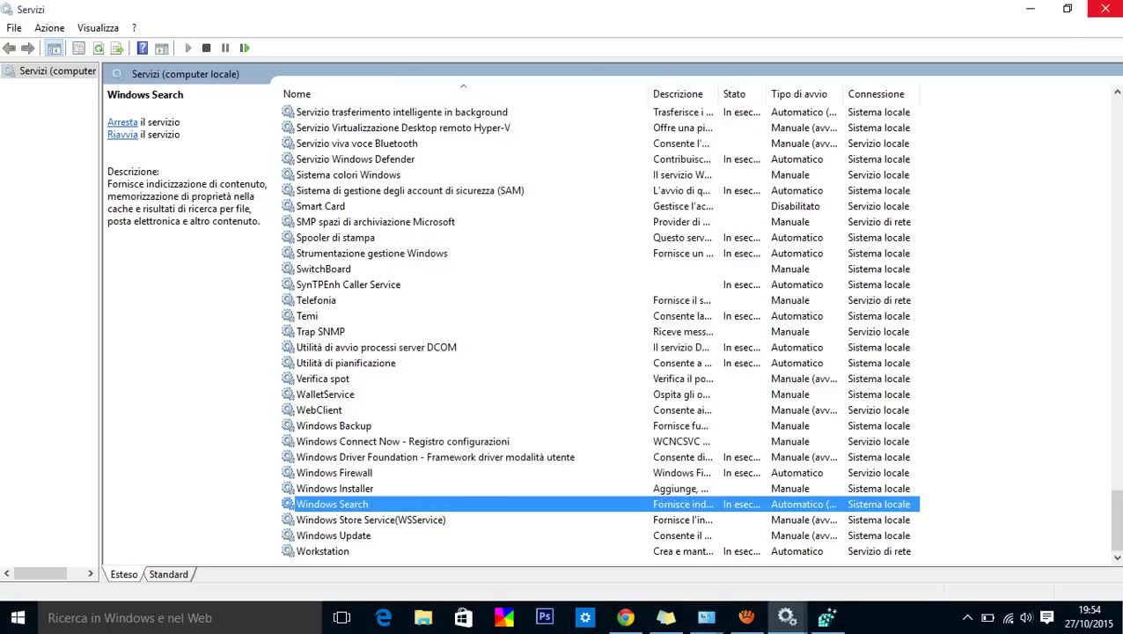
click(1105, 9)
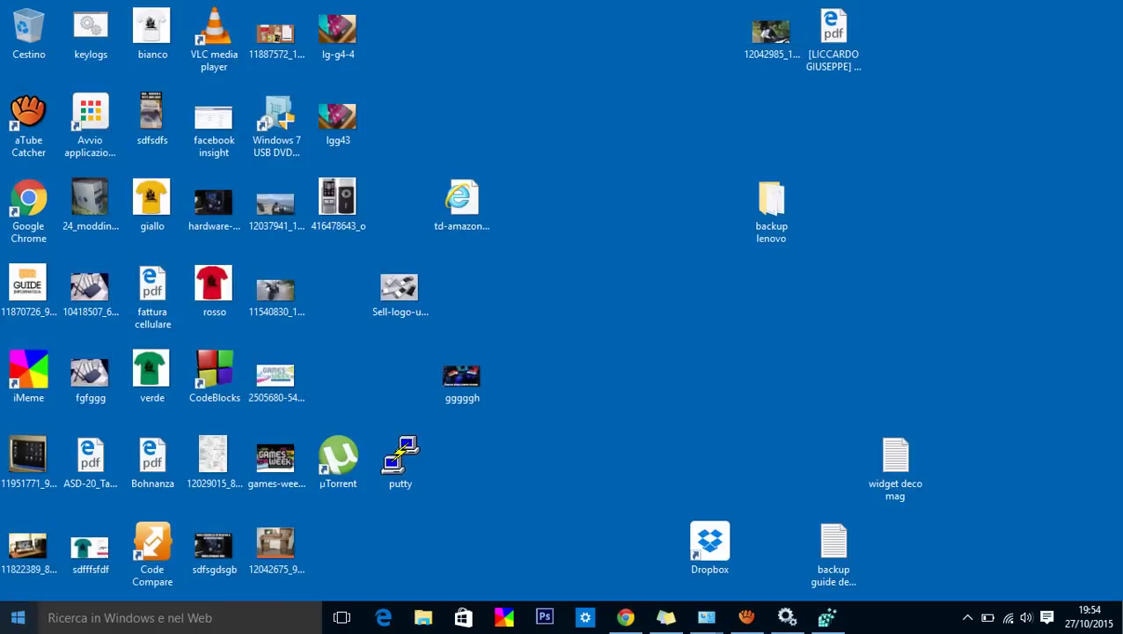
Step: Switch to the Registry Editor and locate the PrefetchParameters key under Session Manager\Memory Management in CurrentControlSet\Control
key(super)
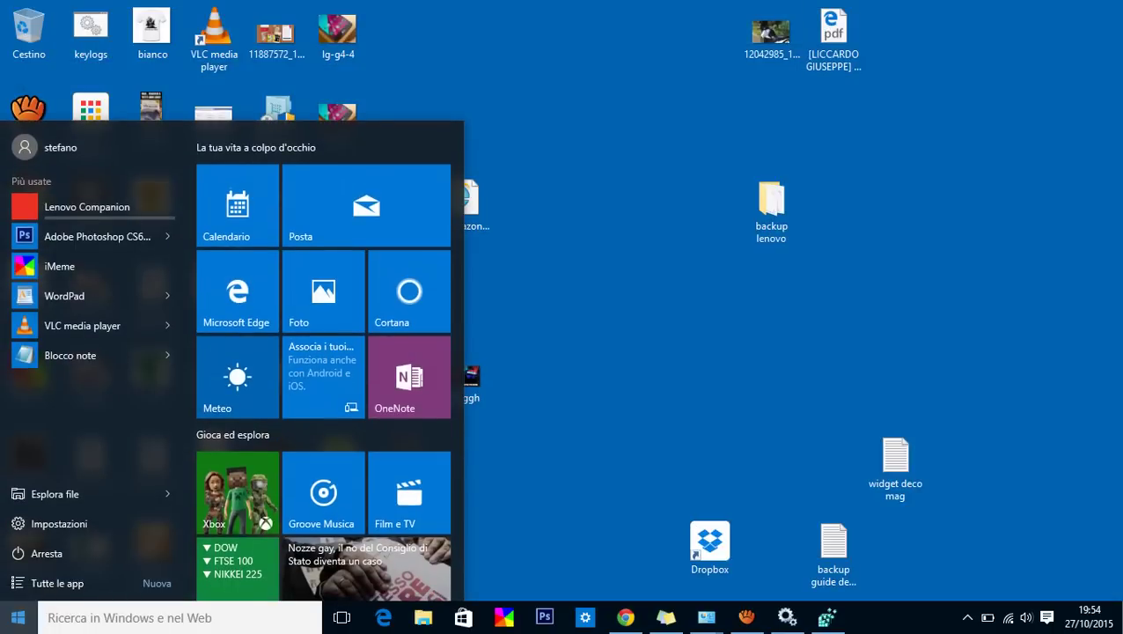
text(regedit)
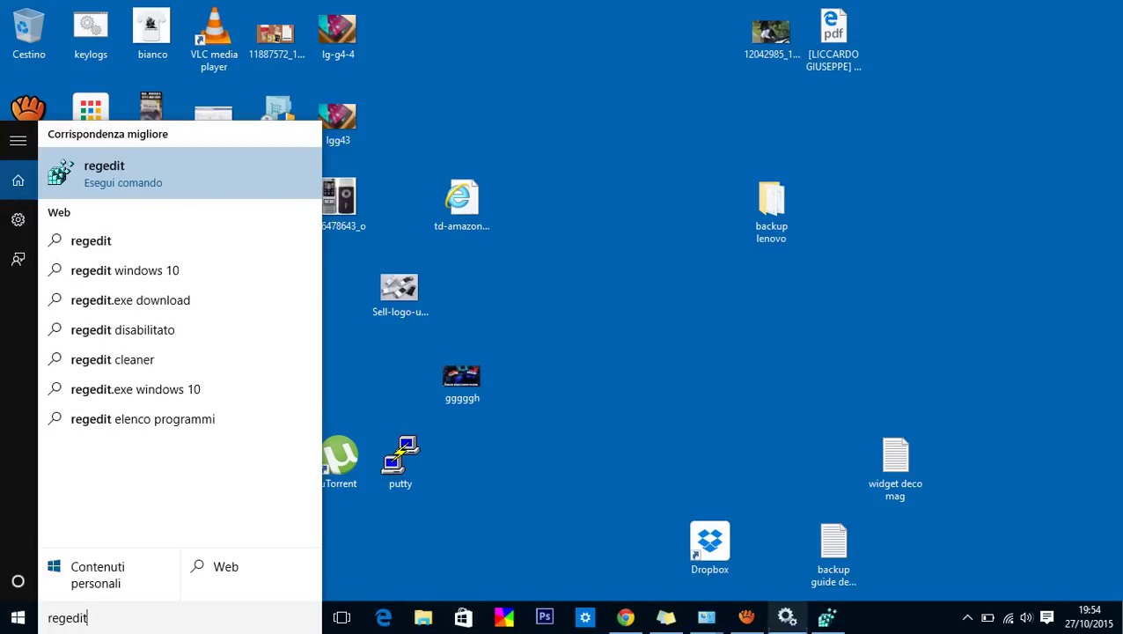
click(826, 617)
scroll(202, 308, up, 10)
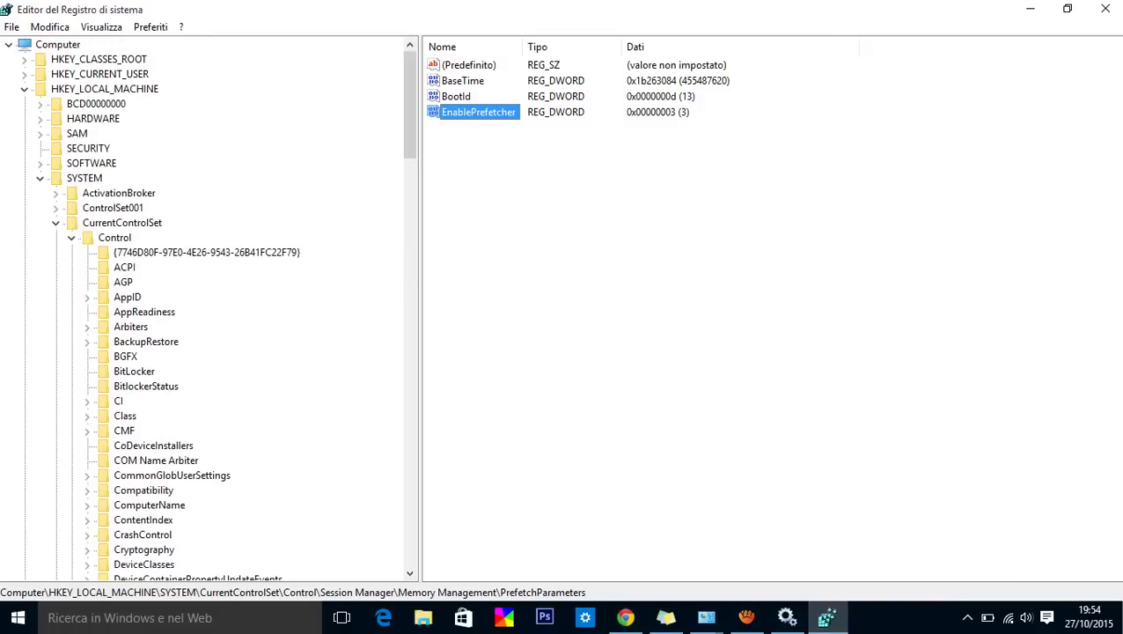
scroll(203, 308, down, 20)
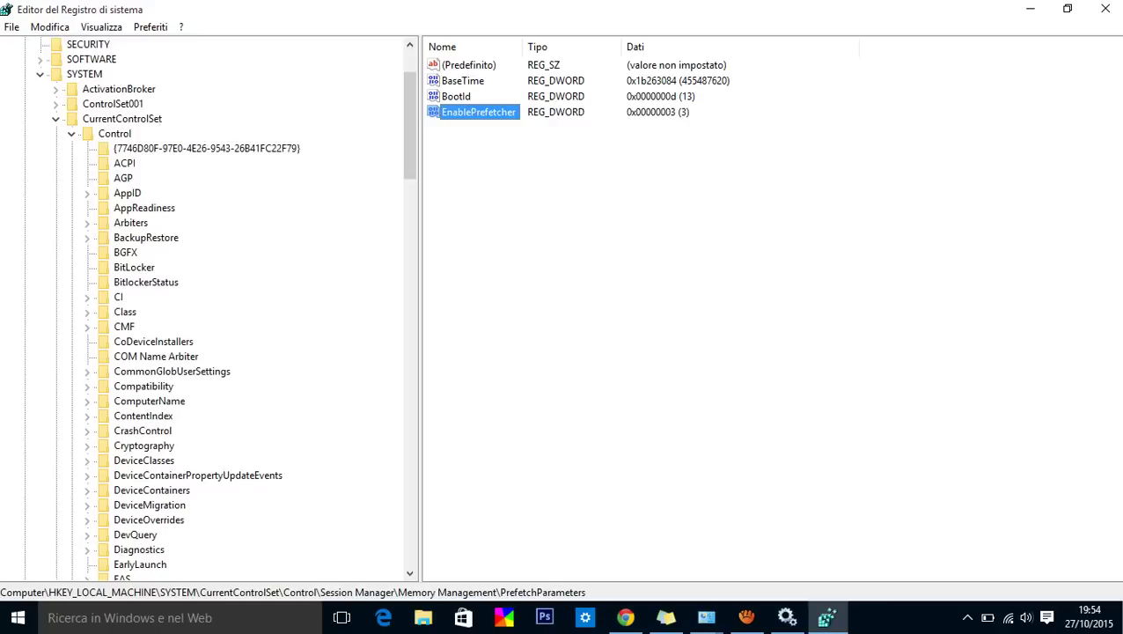
scroll(203, 309, down, 2)
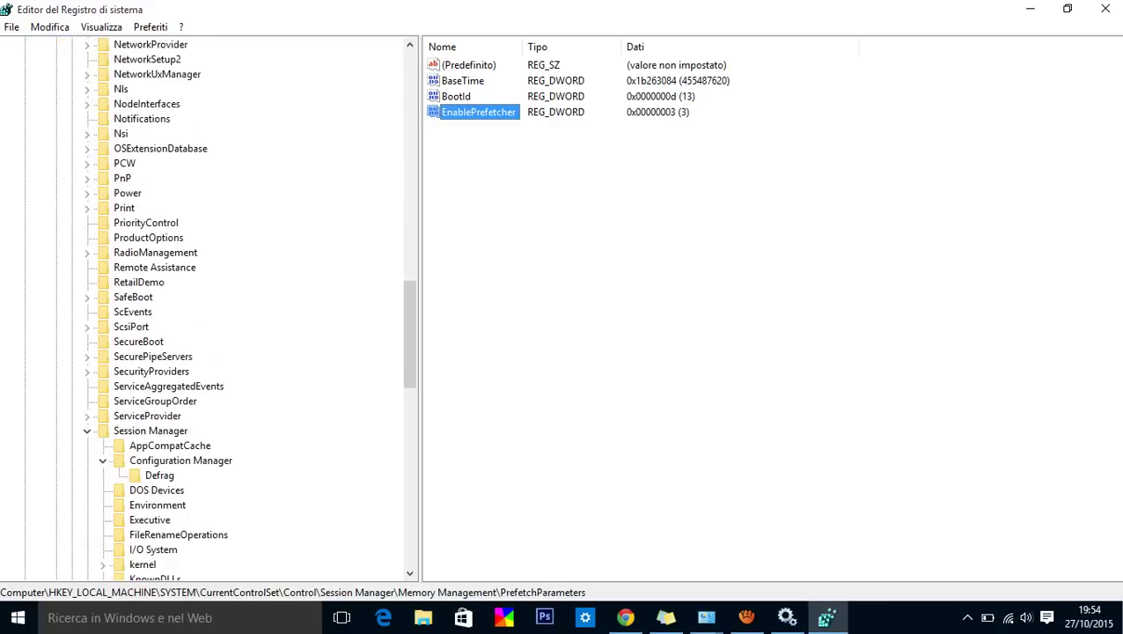
scroll(203, 308, down, 7)
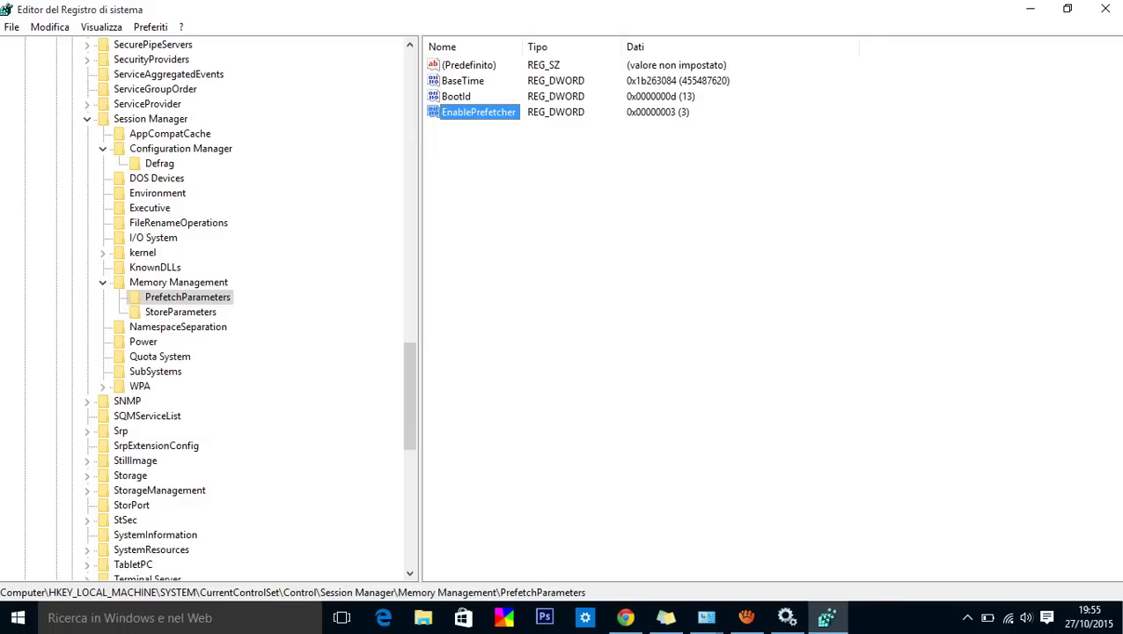
Step: View the value data of the EnablePrefetcher entry in its edit dialog, cancel without changes and close the Registry Editor
key(shift+F10)
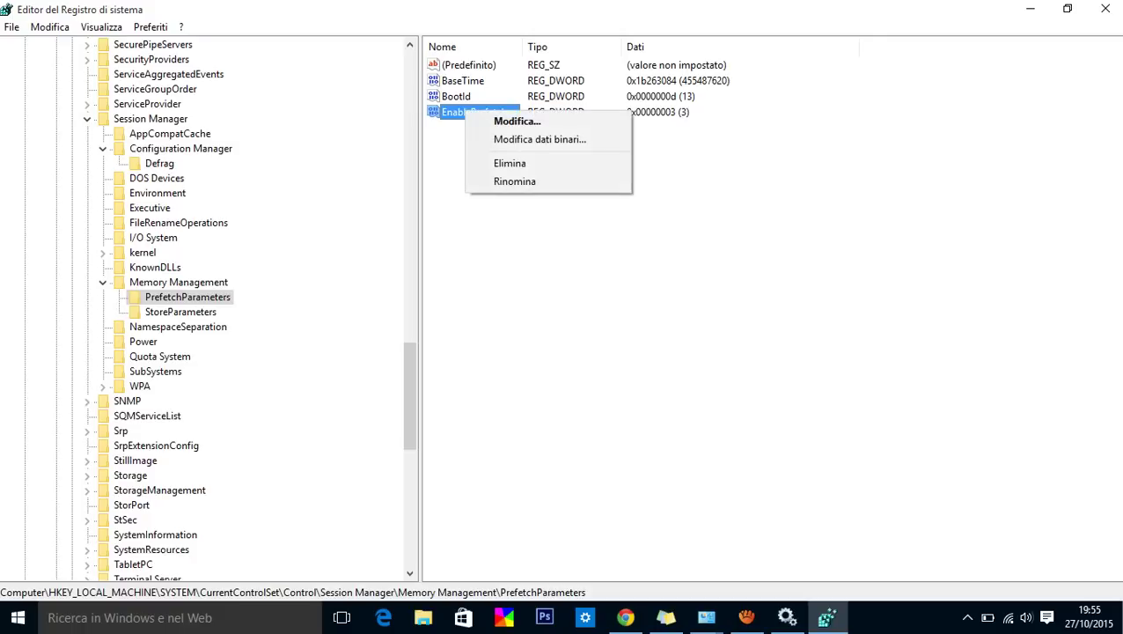
key(Down)
key(Down)
key(Down)
key(Down)
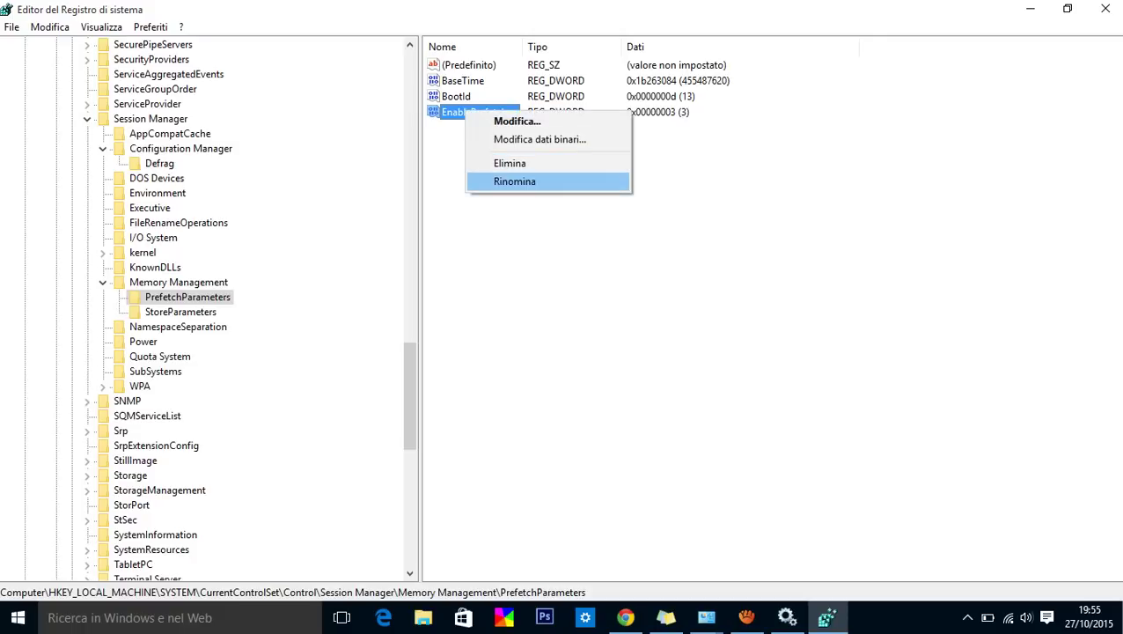
key(Down)
key(Return)
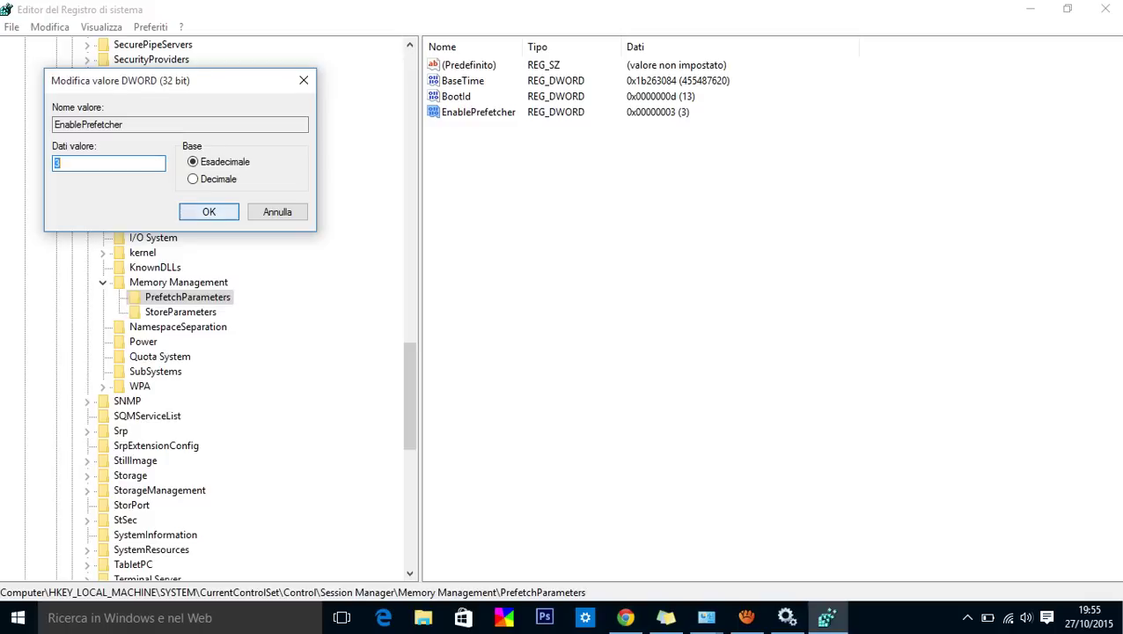
click(278, 211)
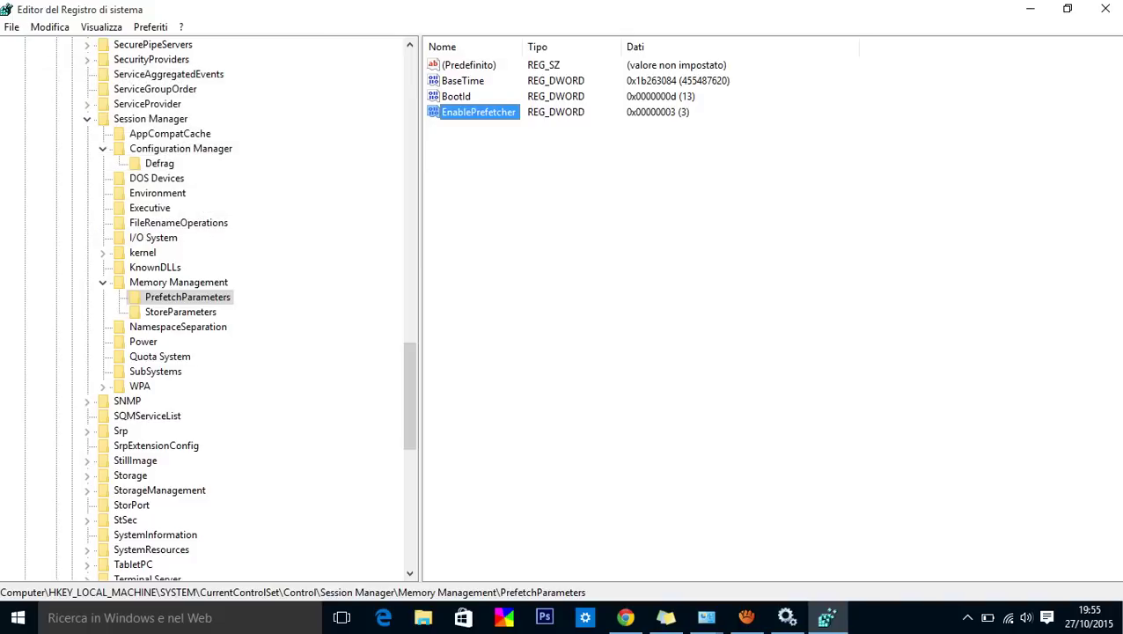
click(1106, 9)
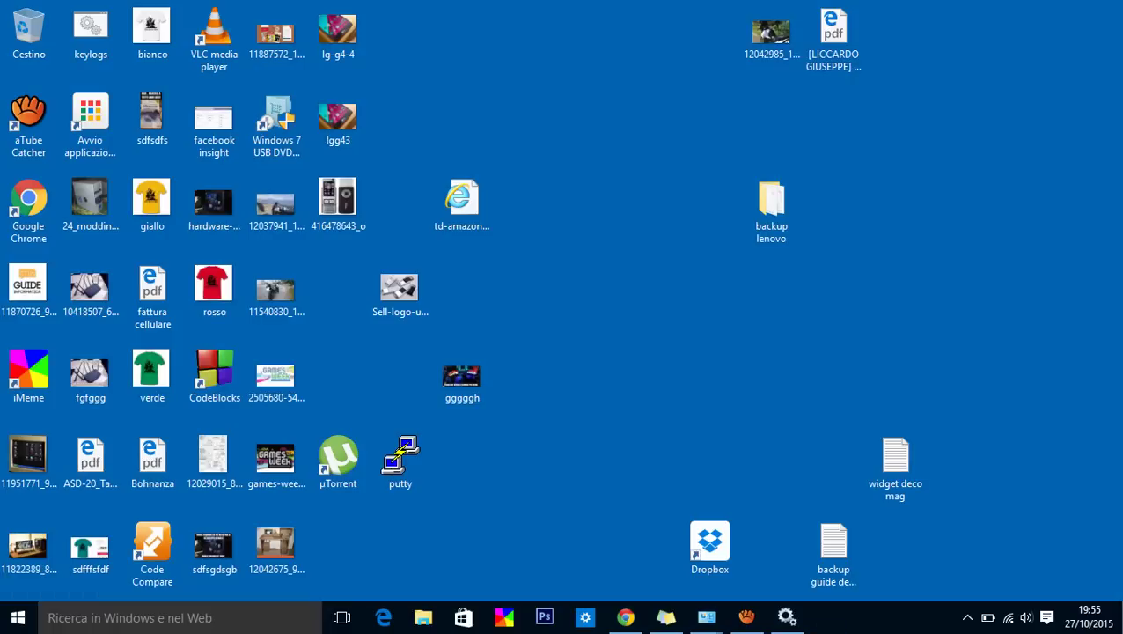